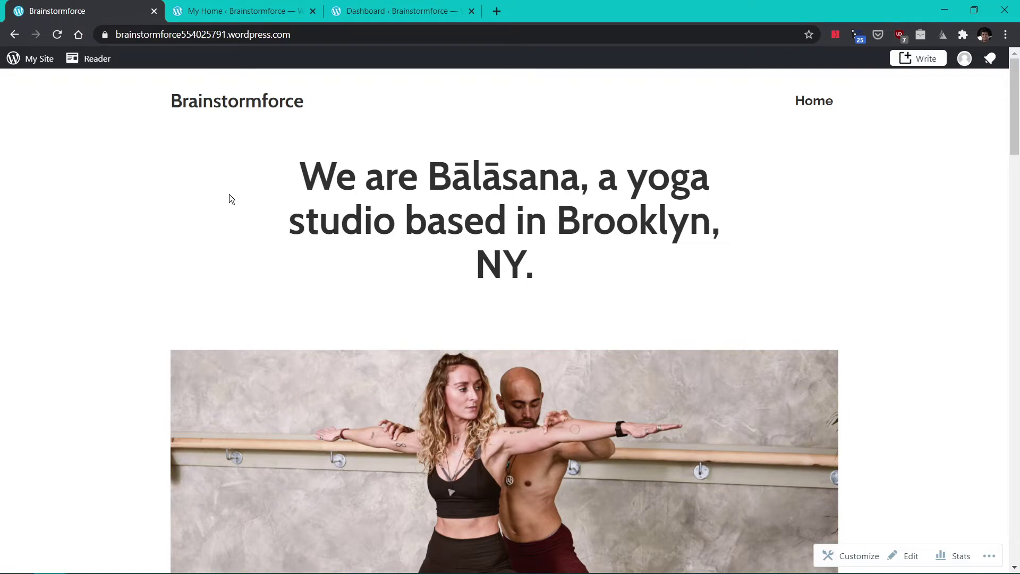
- Scroll through the yoga studio homepage's Bālāsana hero, classes section and blog prompt
scroll(339, 250, down, 15)
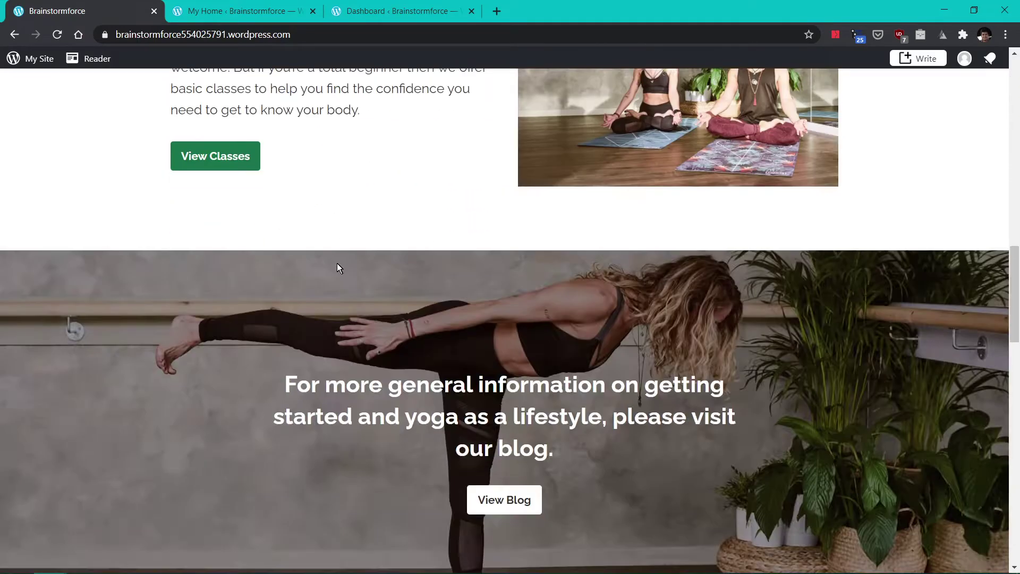
scroll(336, 266, down, 5)
scroll(334, 267, up, 20)
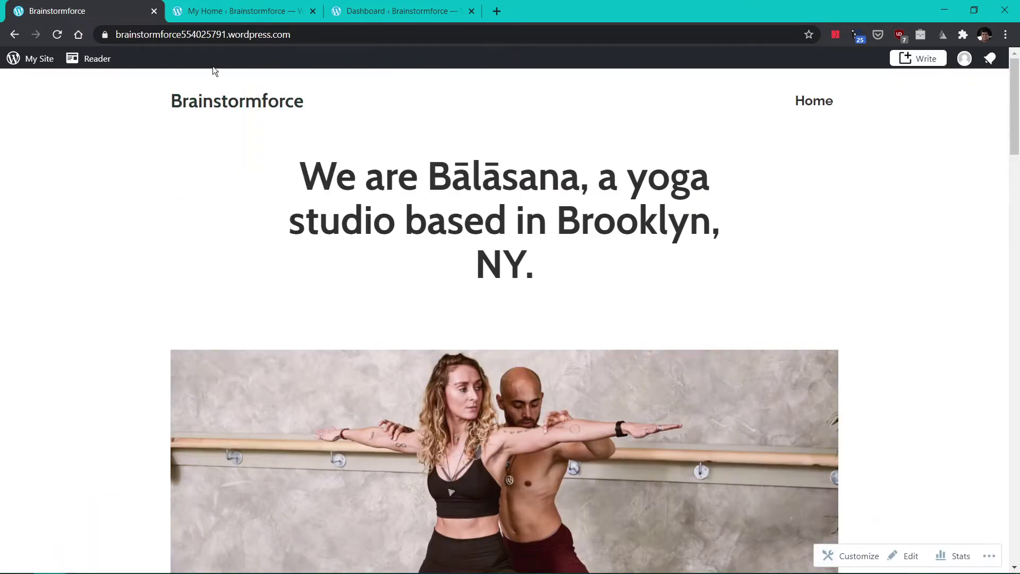
- Open the WP Admin All Posts list showing the 'I want to move to WordPress.org' post
click(228, 15)
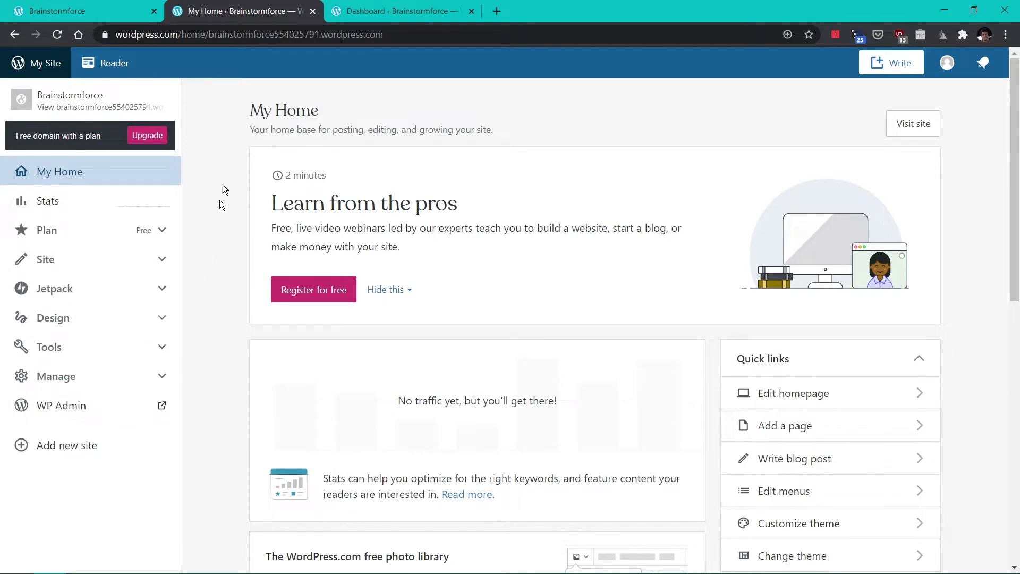
click(379, 7)
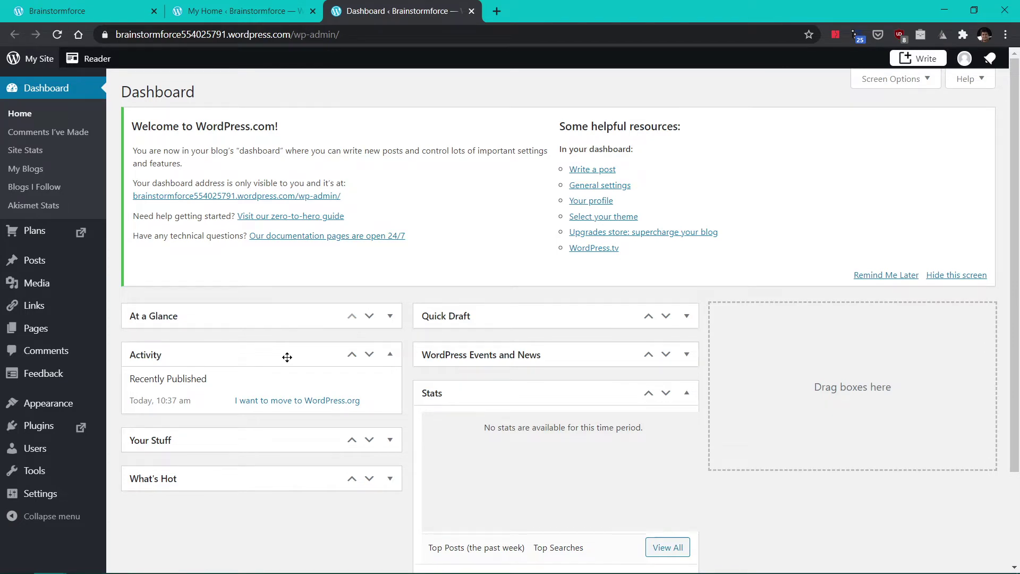
mouse_move(31, 260)
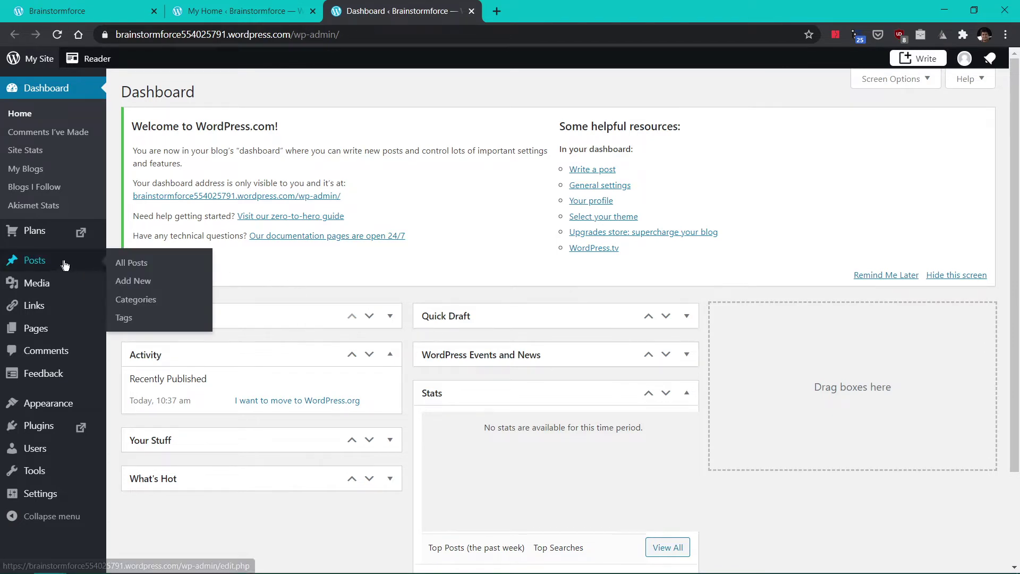
click(136, 264)
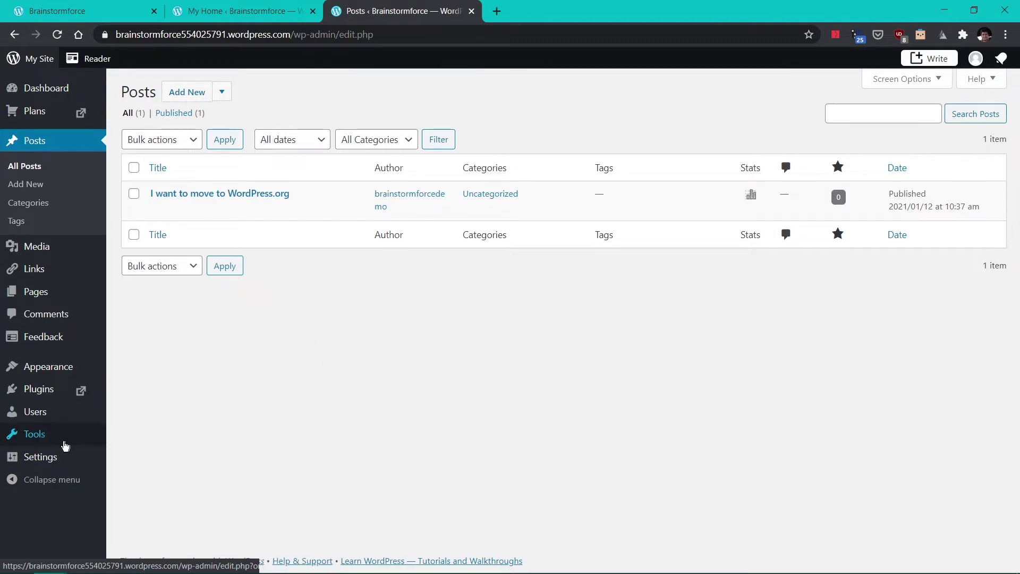
mouse_move(64, 436)
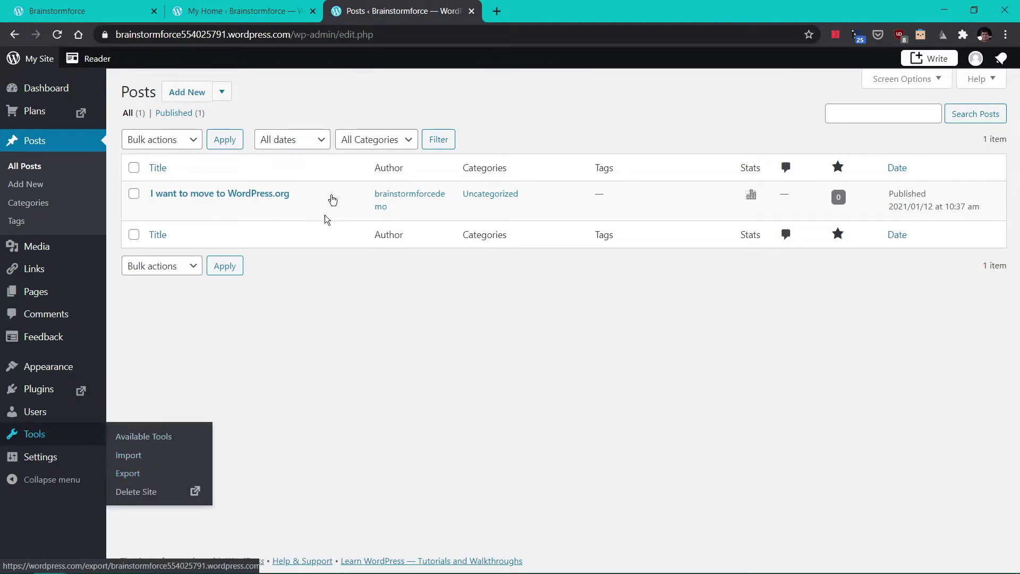
- Go from My Home to the site's Tools > Export page
click(239, 11)
click(134, 389)
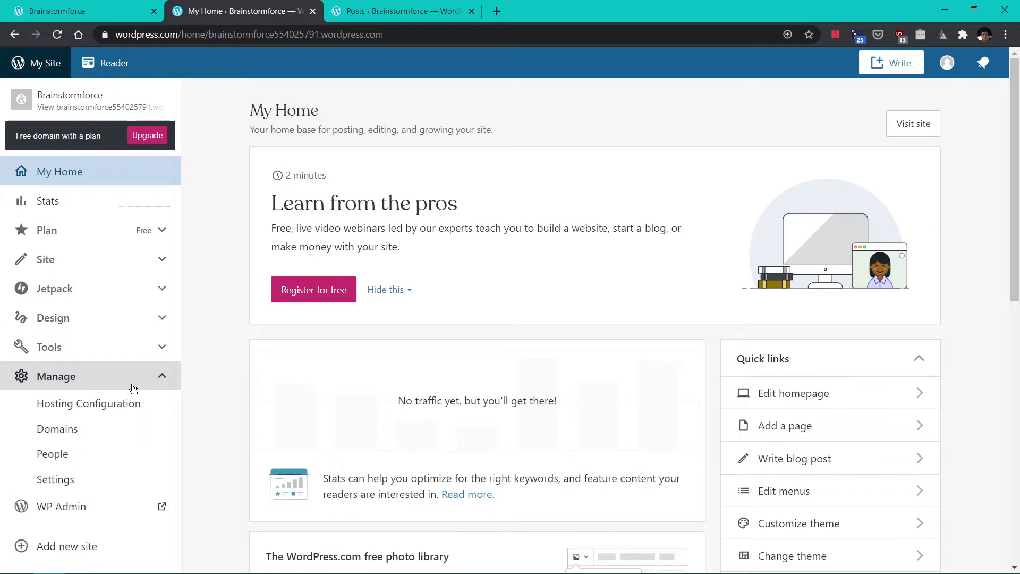
click(137, 378)
click(149, 346)
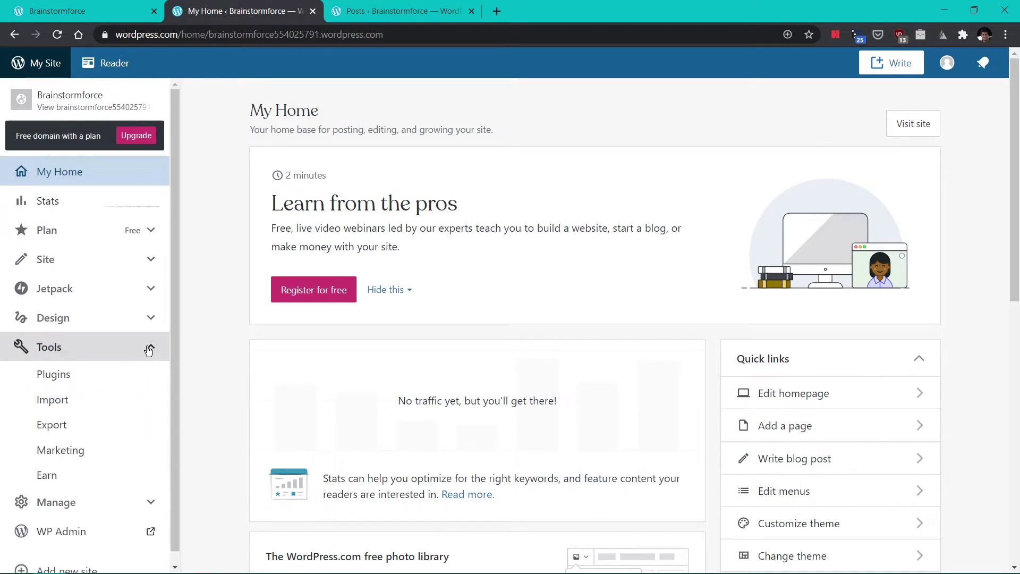
click(97, 426)
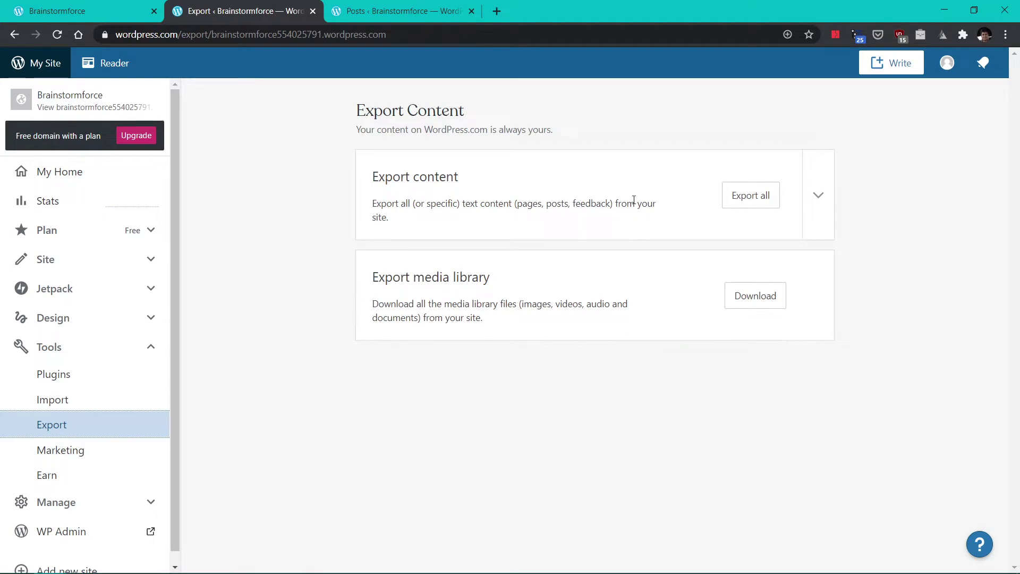
- Export all site content and download the resulting zip file
click(749, 207)
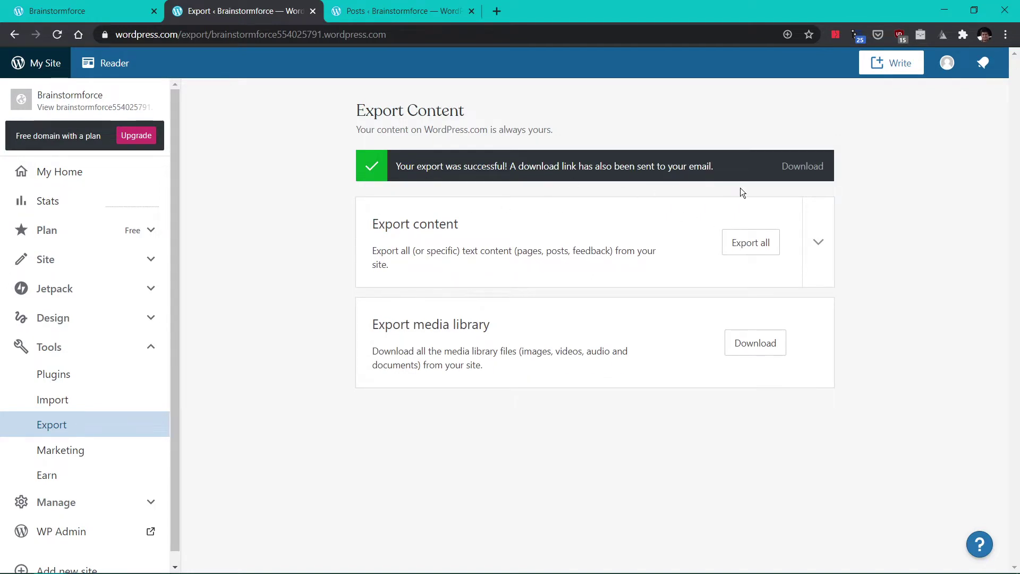
click(808, 167)
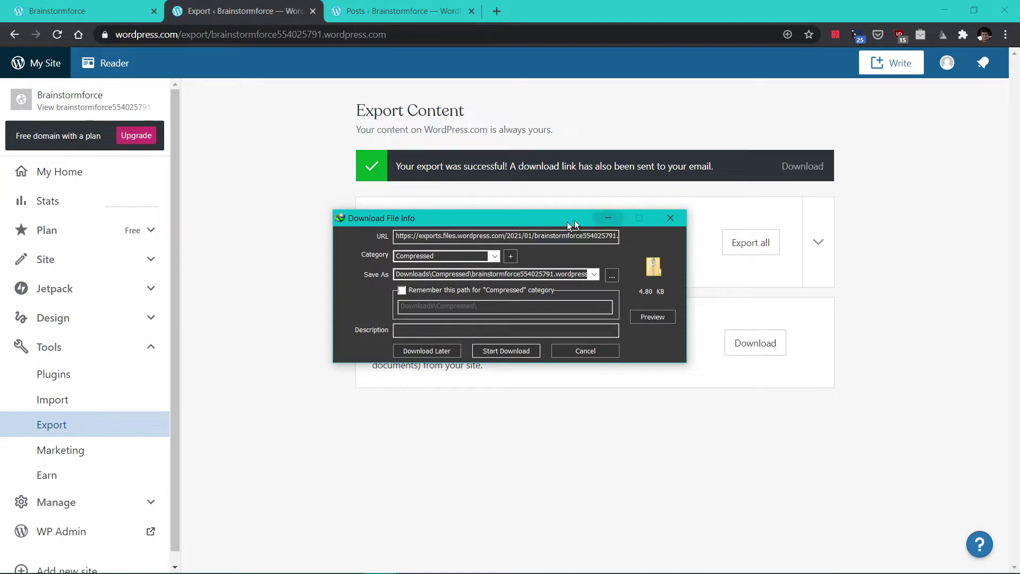
click(500, 349)
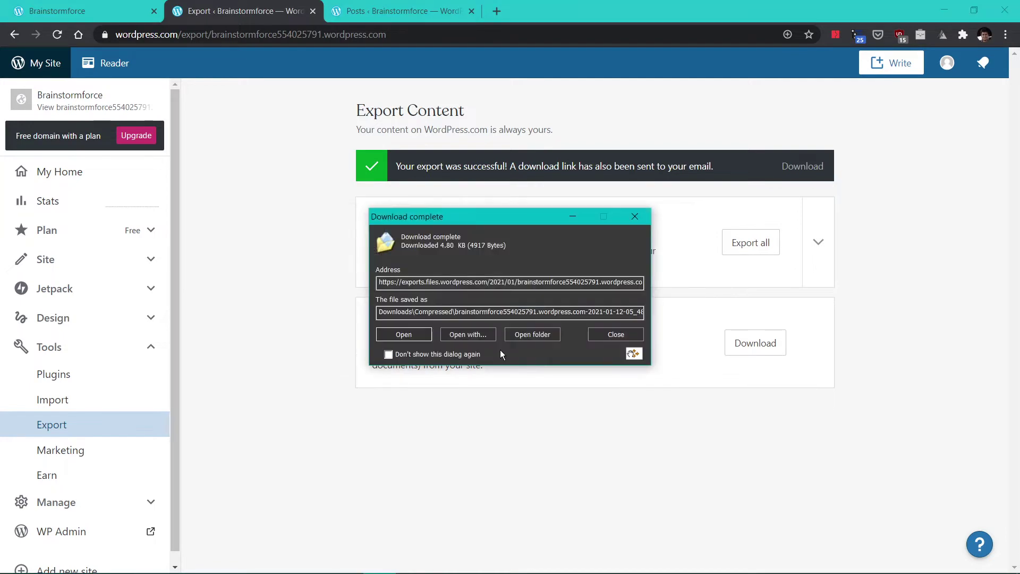
click(606, 336)
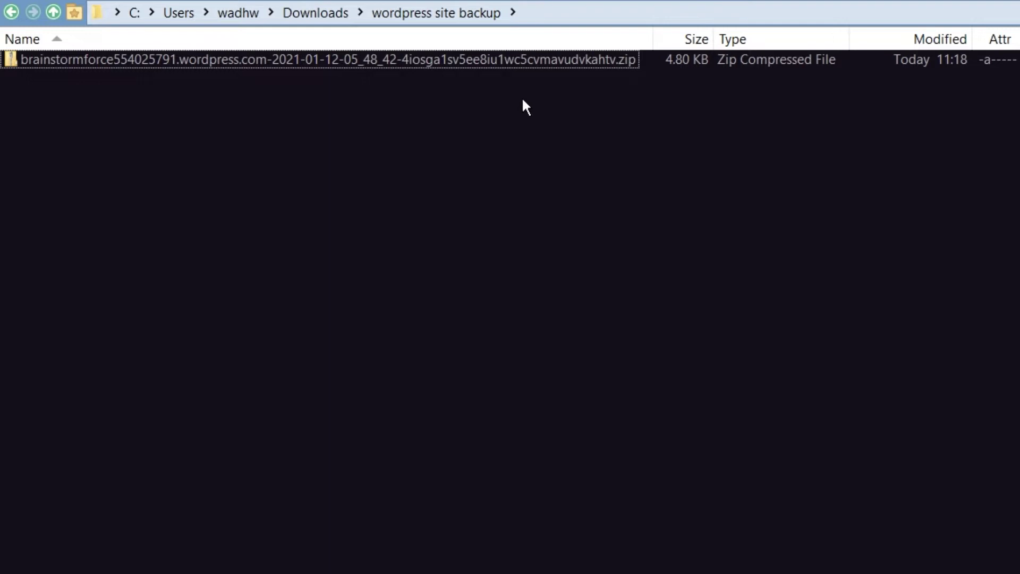
- Extract the export zip with 7-Zip and open the folder containing the XML file
right_click(522, 53)
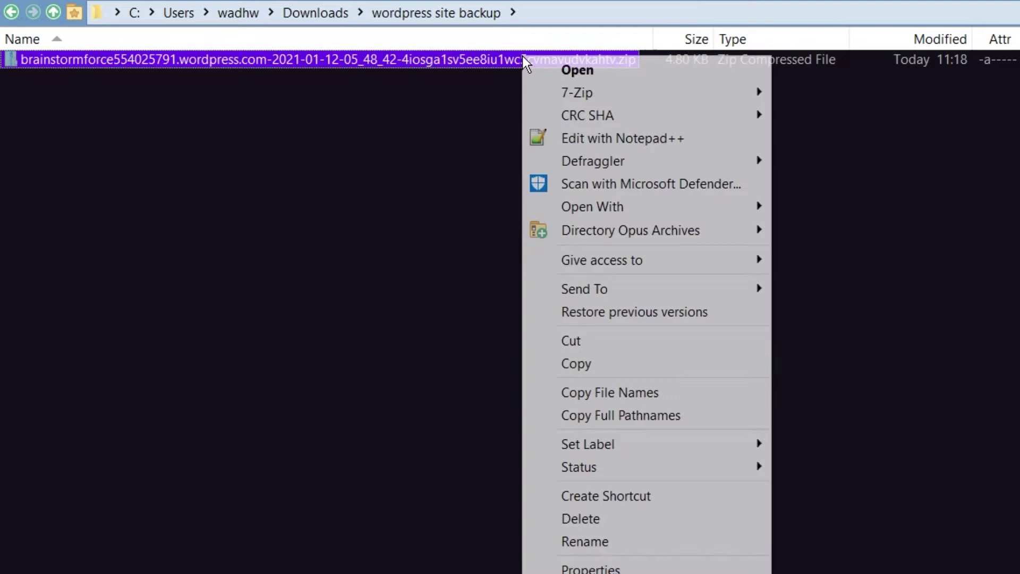
mouse_move(607, 97)
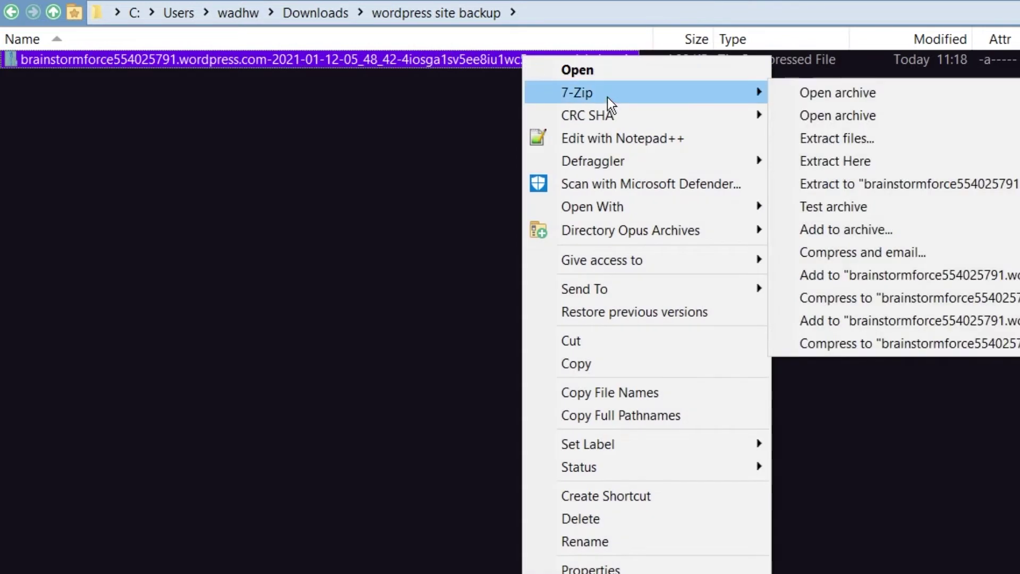
click(848, 160)
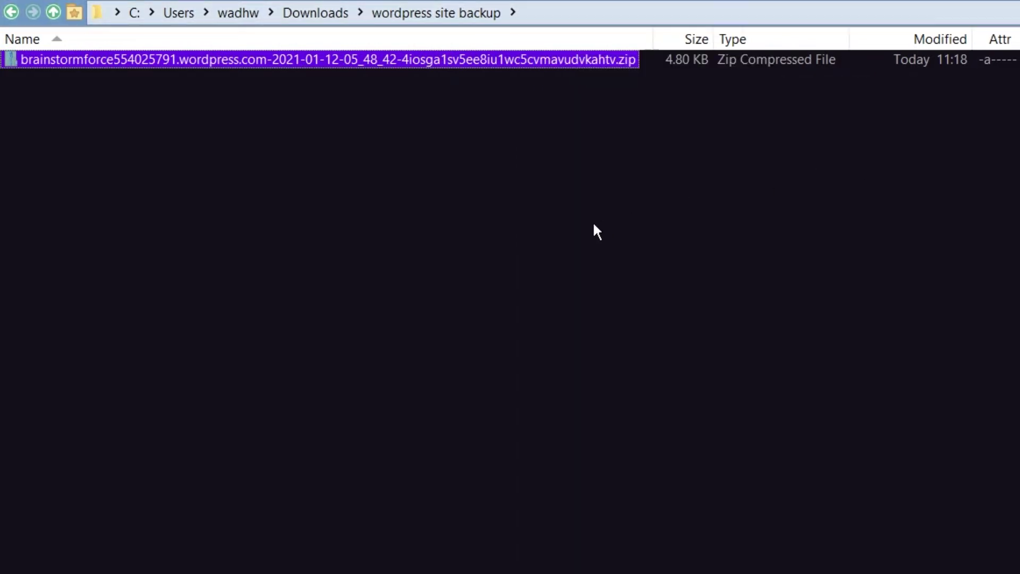
double_click(241, 62)
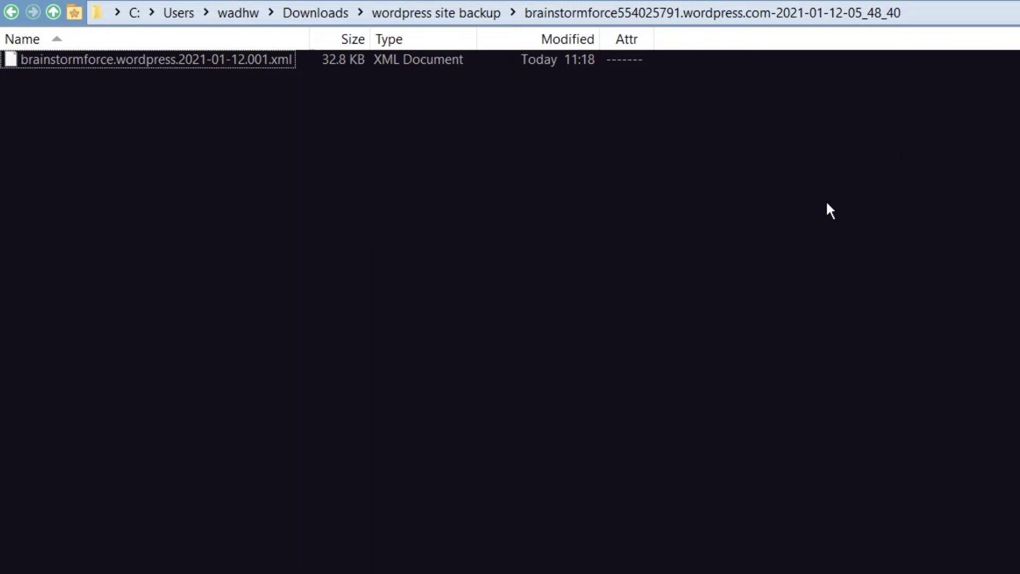
click(923, 15)
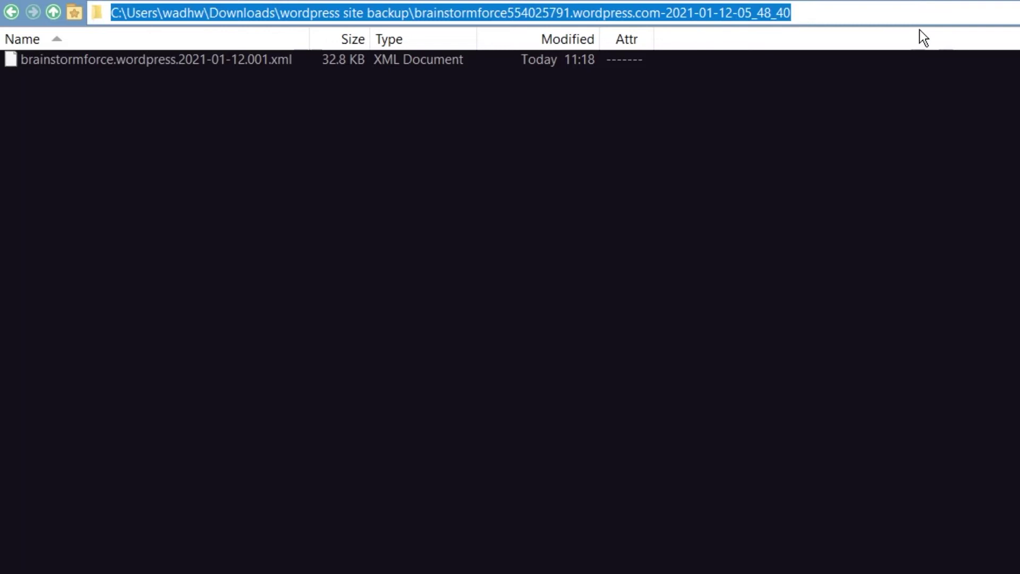
key(Escape)
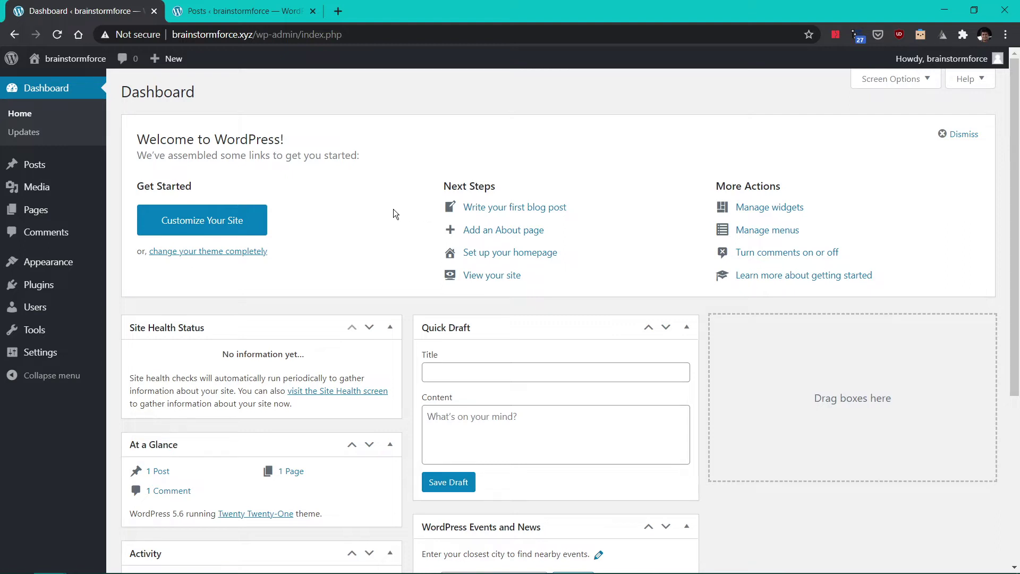
- View the self-hosted site's Posts list, which holds only the 'Hello world!' post
mouse_move(62, 289)
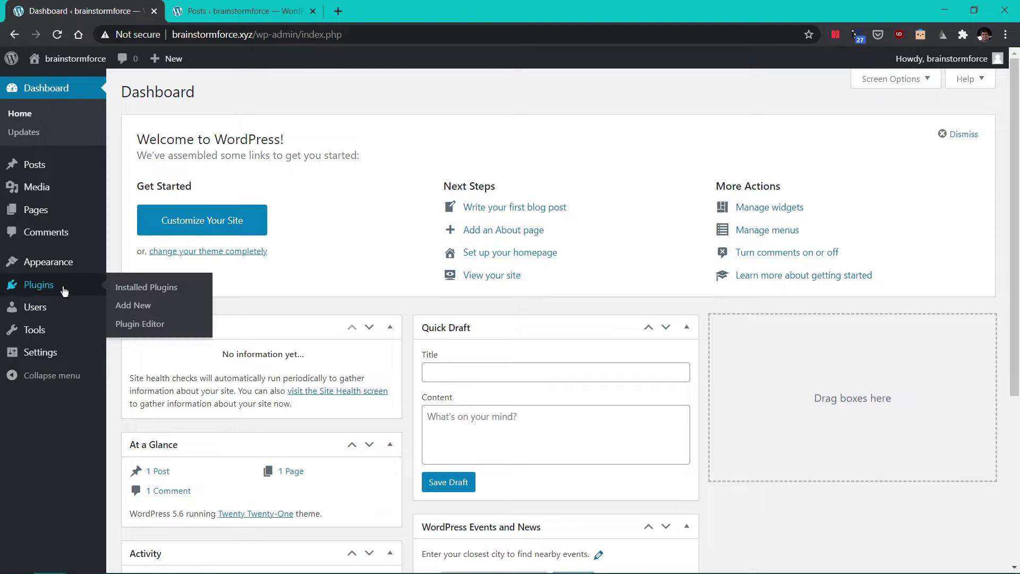
mouse_move(54, 336)
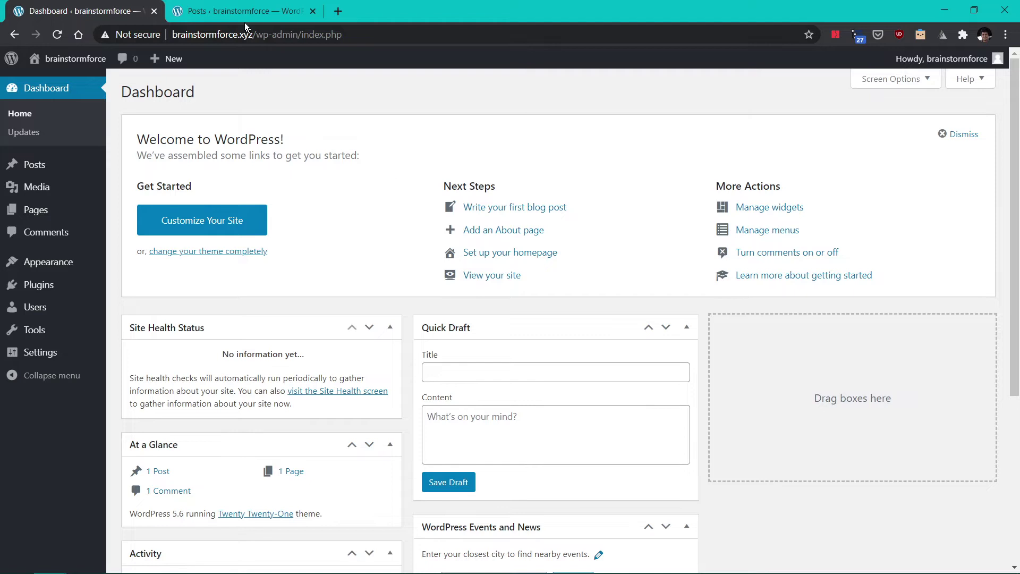
click(238, 8)
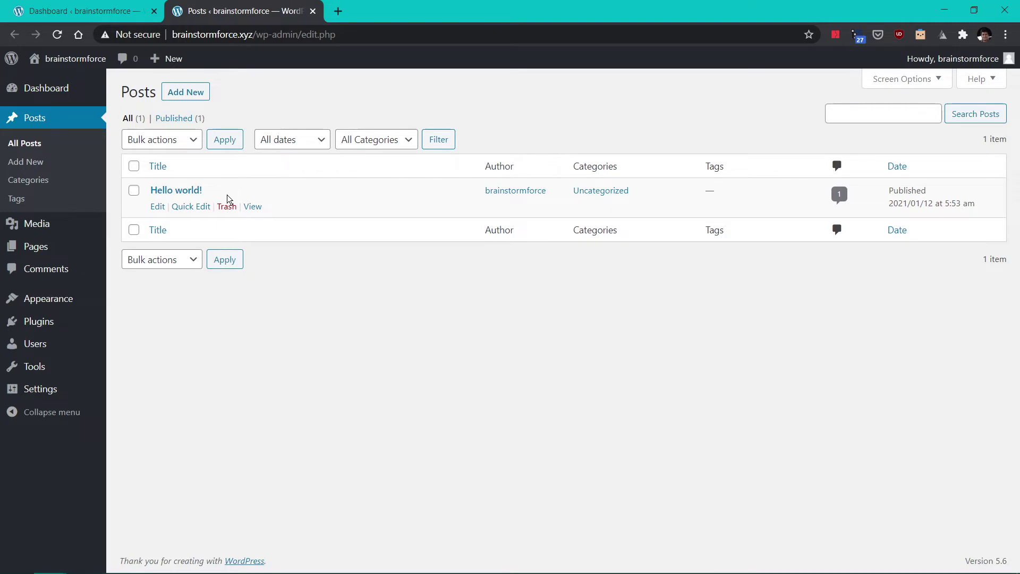
- Install the WordPress importer under Tools > Import and run it
click(85, 11)
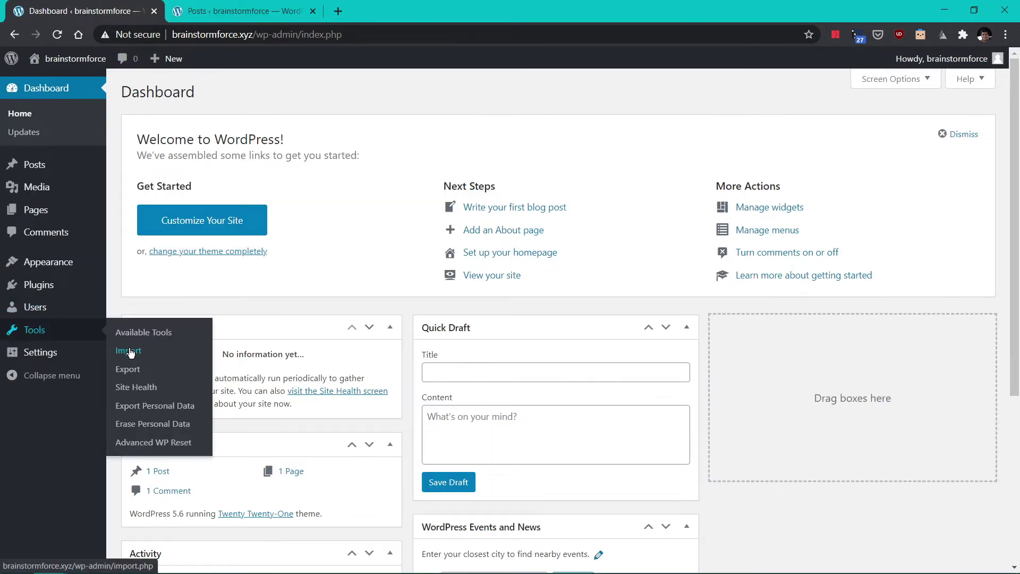
click(129, 351)
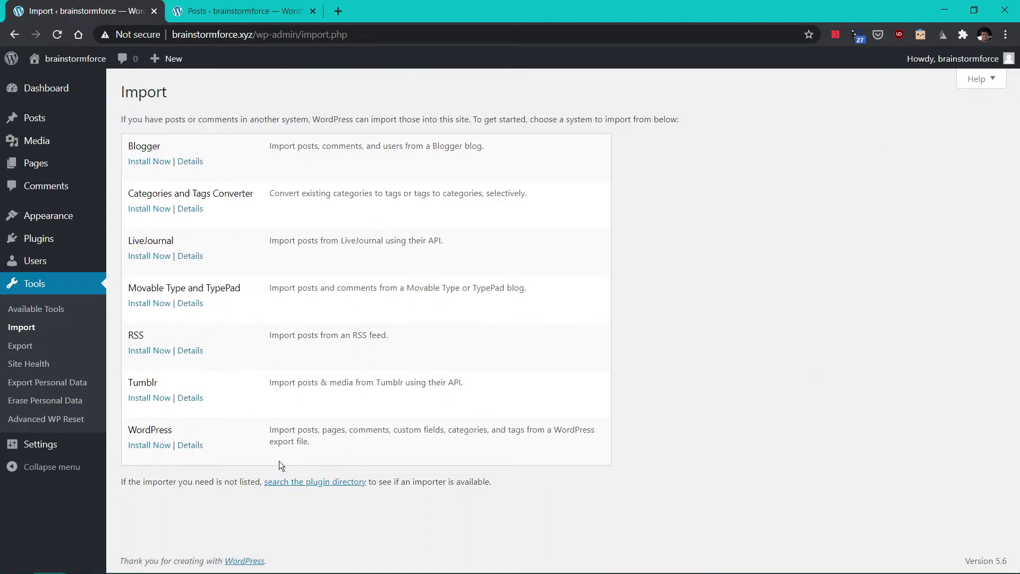
click(148, 447)
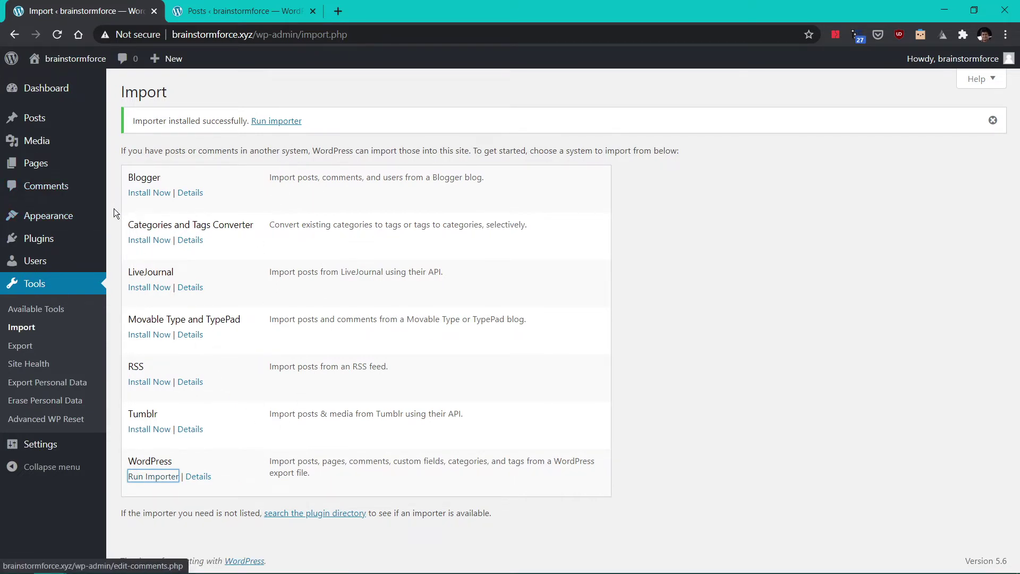
click(153, 476)
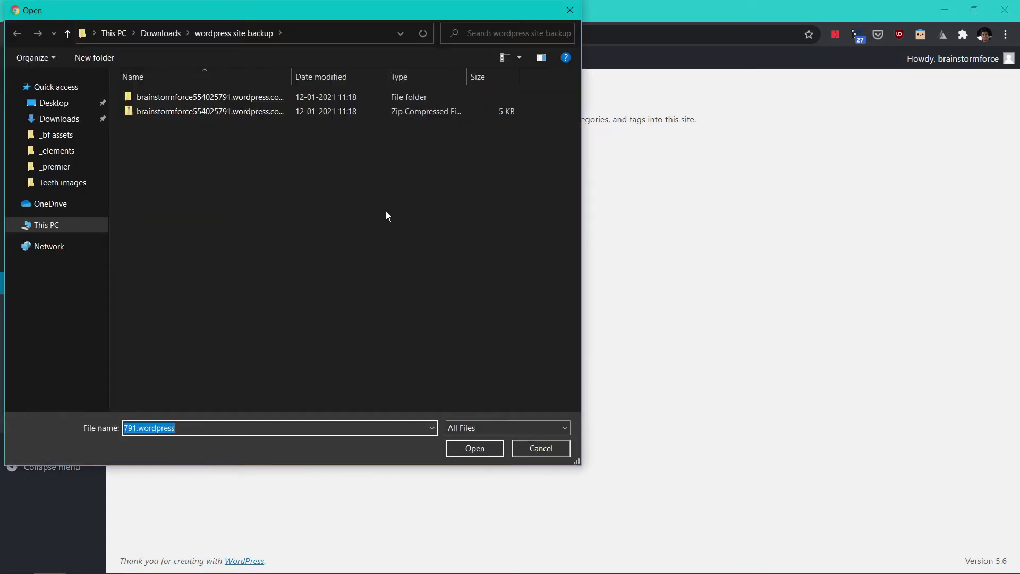
- Upload brainstormforce.wordpress.2021-01-12.001.xml from the extracted folder to the importer
double_click(211, 101)
double_click(209, 98)
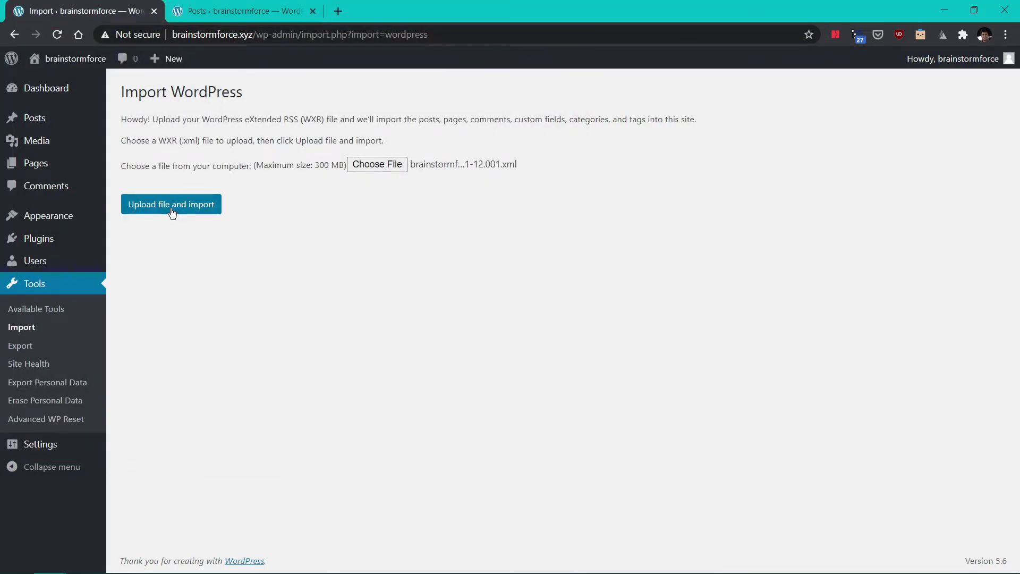
click(171, 210)
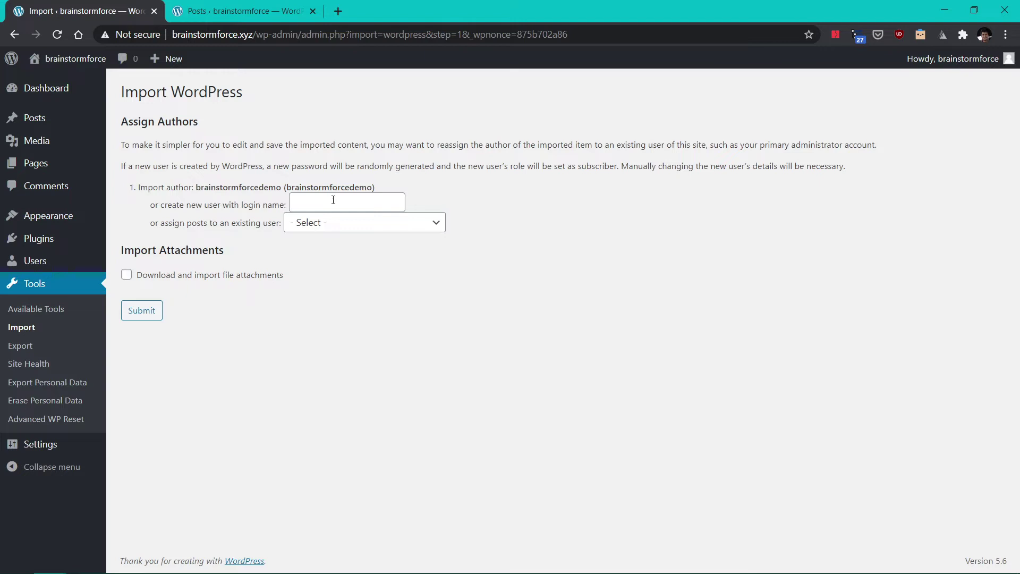
- Assign imported posts to the existing user, include file attachments, and submit the import
click(367, 226)
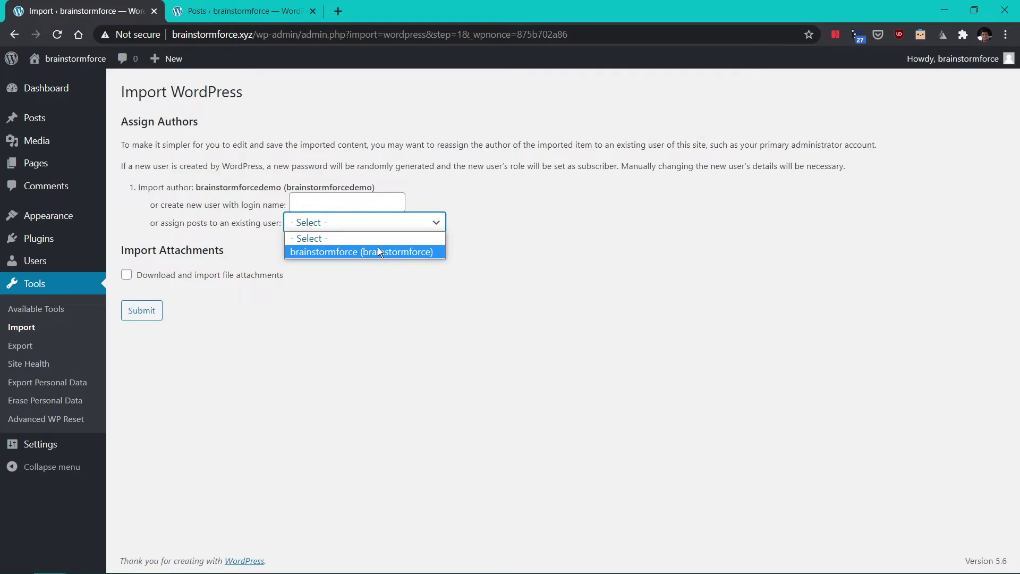
click(379, 252)
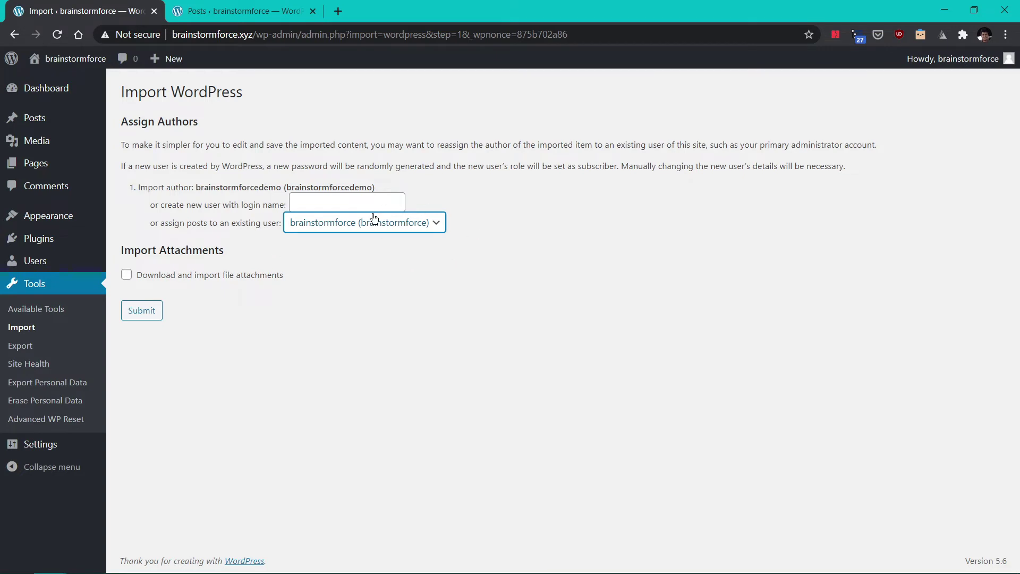
click(127, 276)
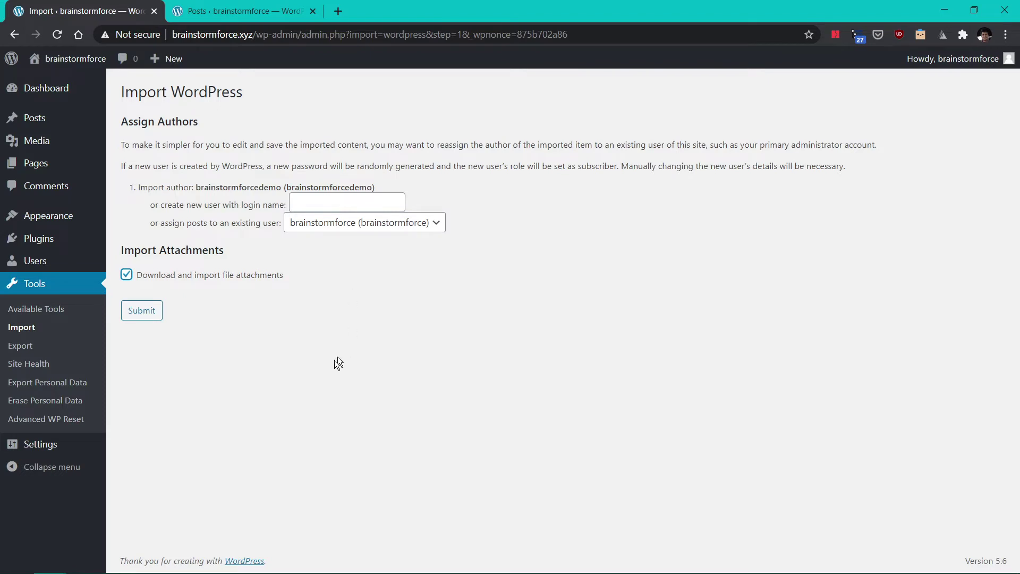
click(146, 312)
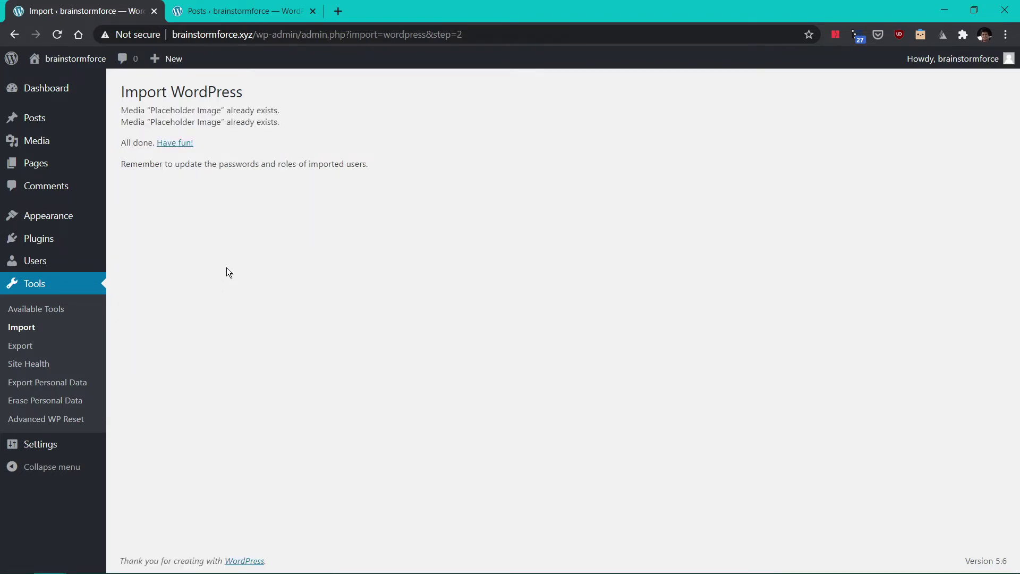
- Reload the Posts list to show the imported 'I want to move to WordPress.org' post
click(234, 10)
click(58, 36)
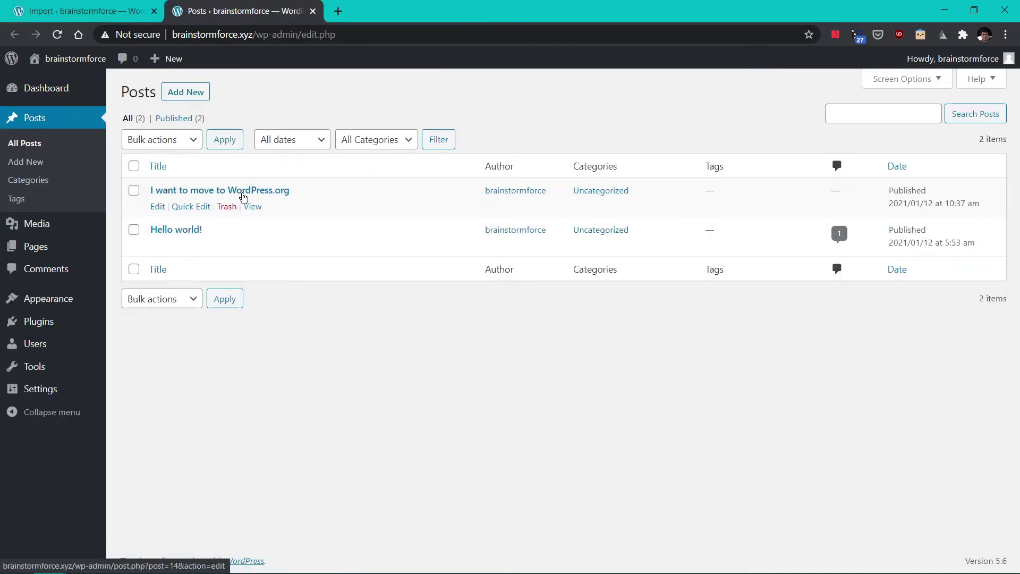
mouse_move(69, 65)
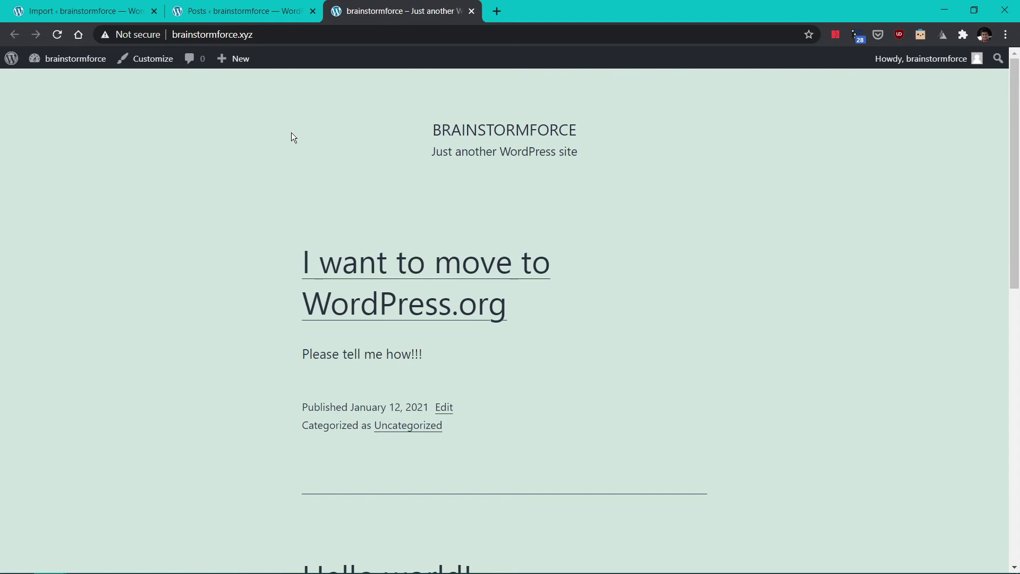
- Load the Astra theme website wpastra.com in a new browser tab
key(ctrl+t)
text(w)
click(377, 156)
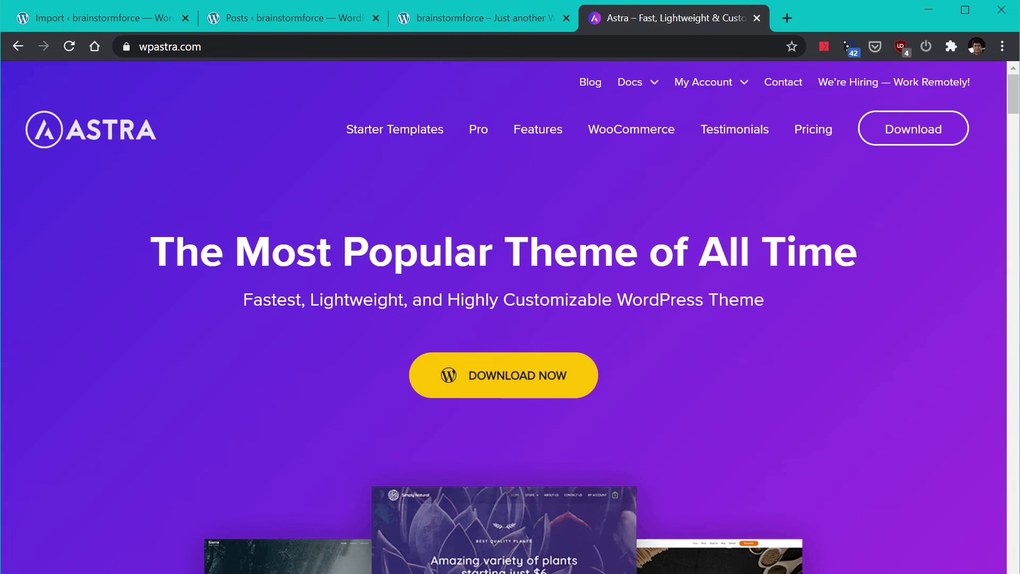
drag(174, 249, 898, 255)
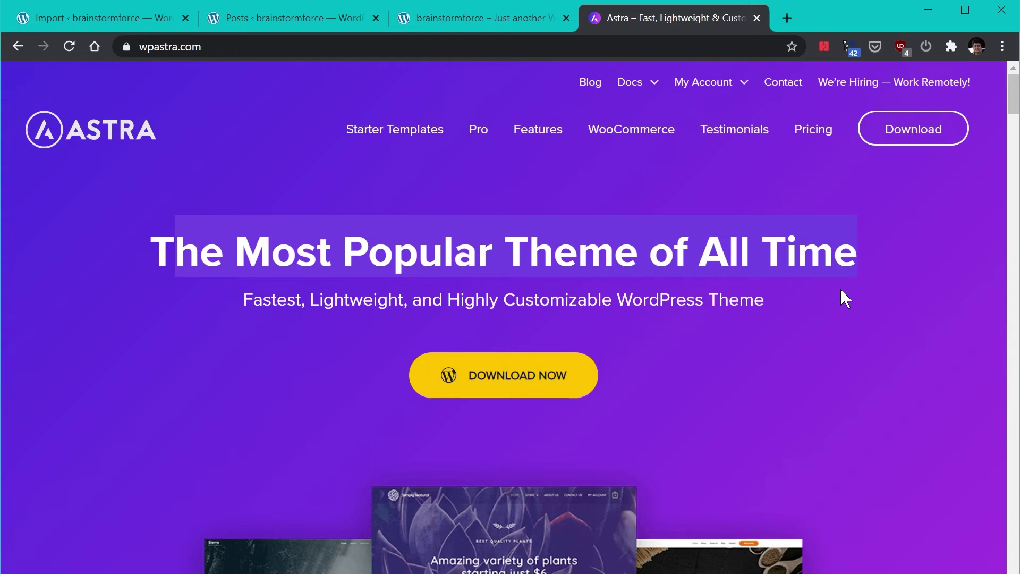
click(827, 298)
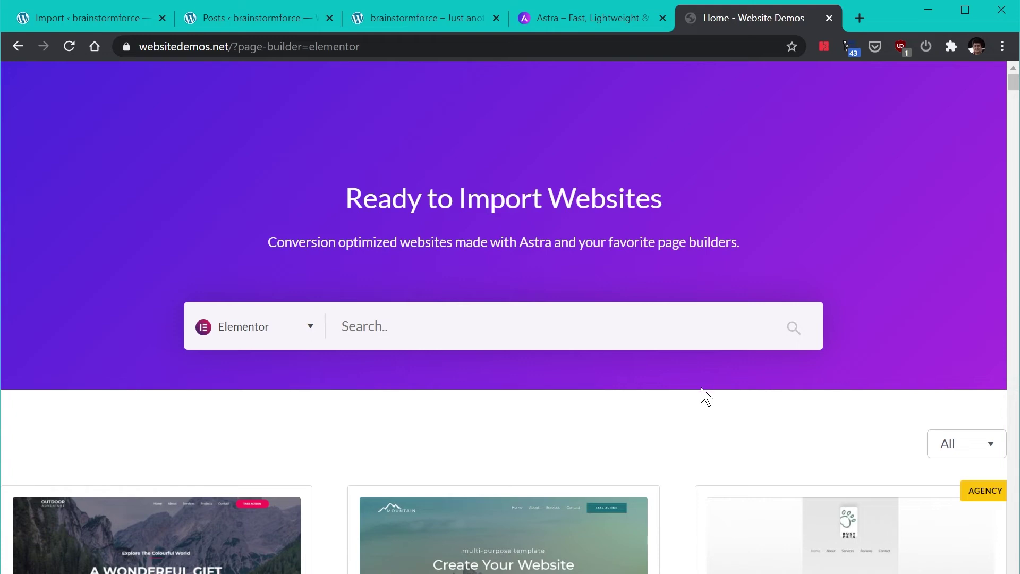
- Filter the Astra Starter Templates gallery to Gutenberg templates and scroll through the results
scroll(685, 397, down, 4)
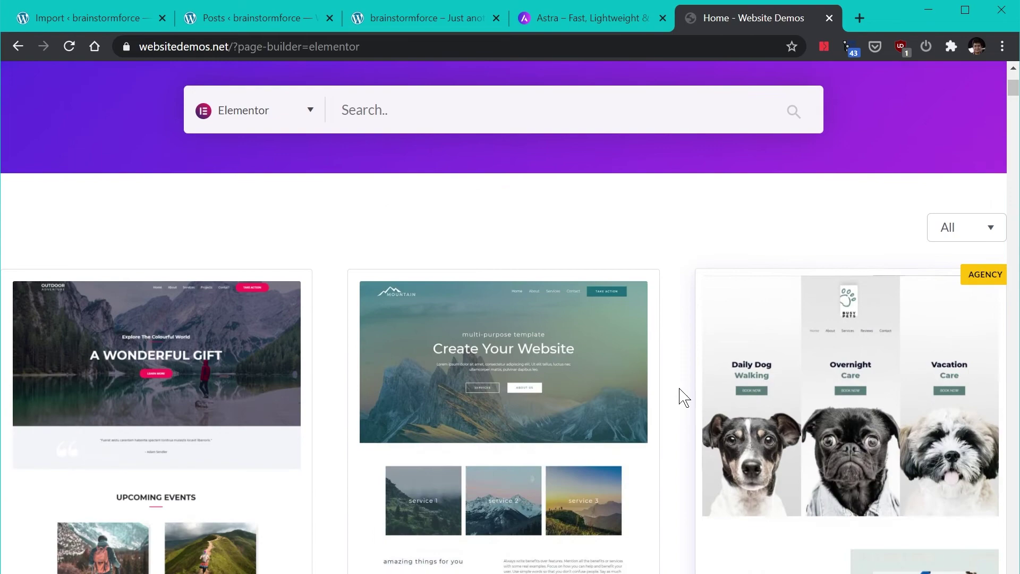
scroll(684, 398, down, 2)
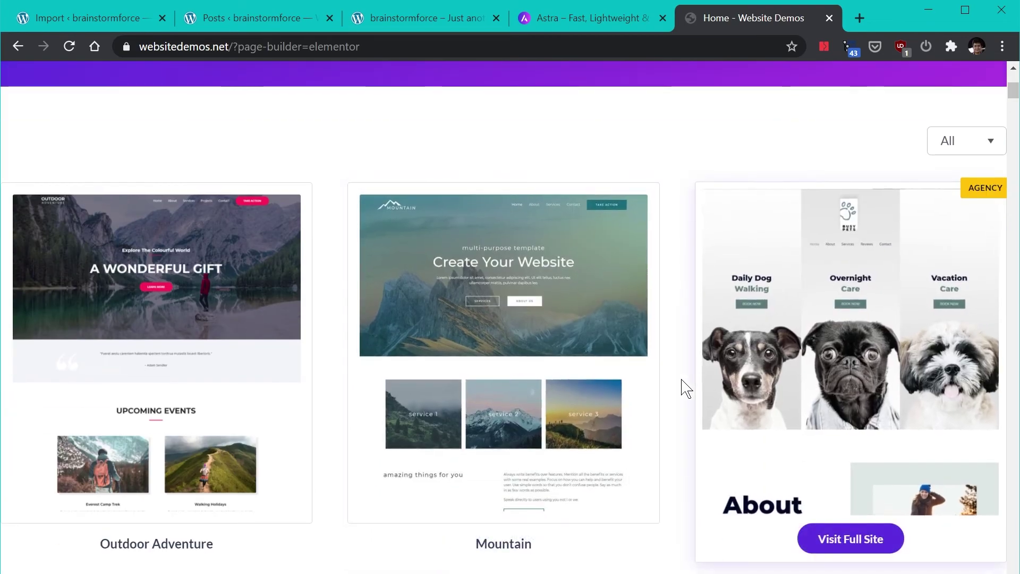
scroll(678, 380, up, 6)
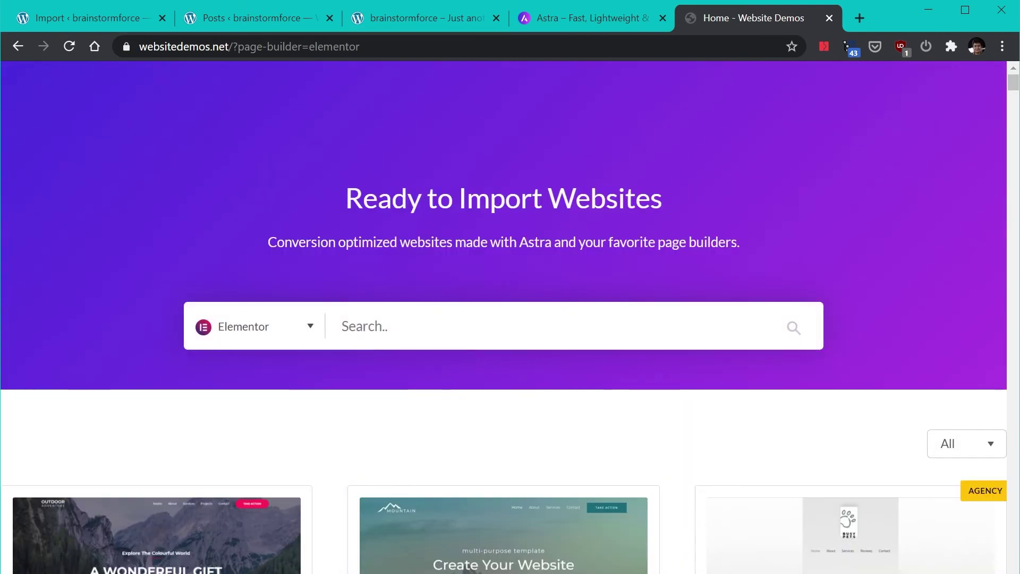
click(314, 331)
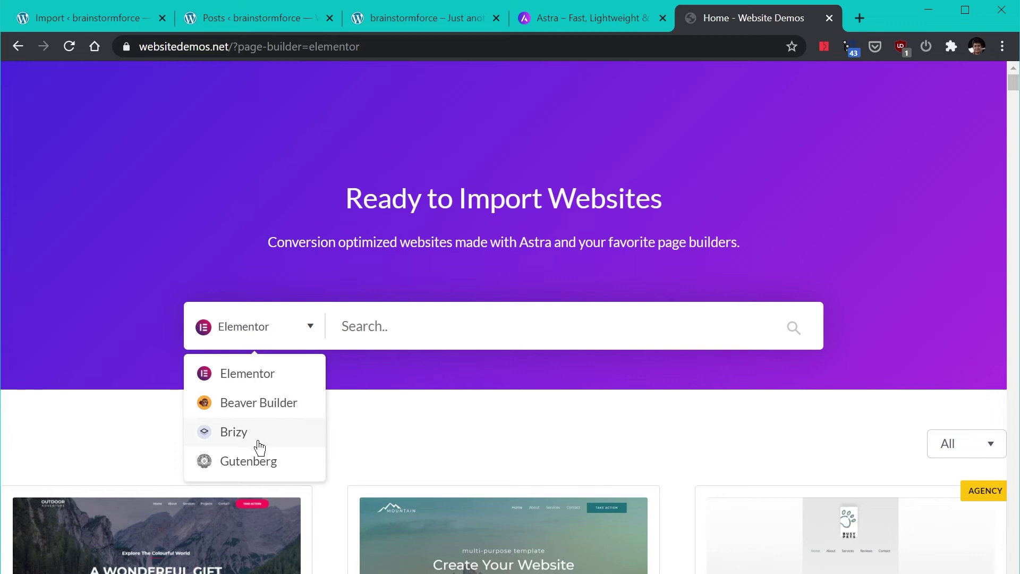
click(258, 470)
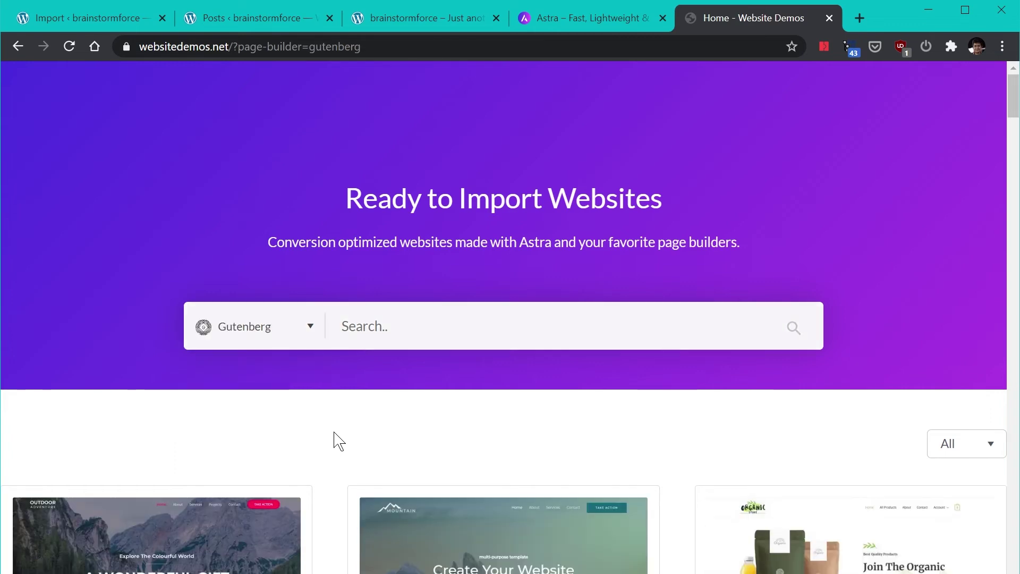
scroll(335, 439, down, 8)
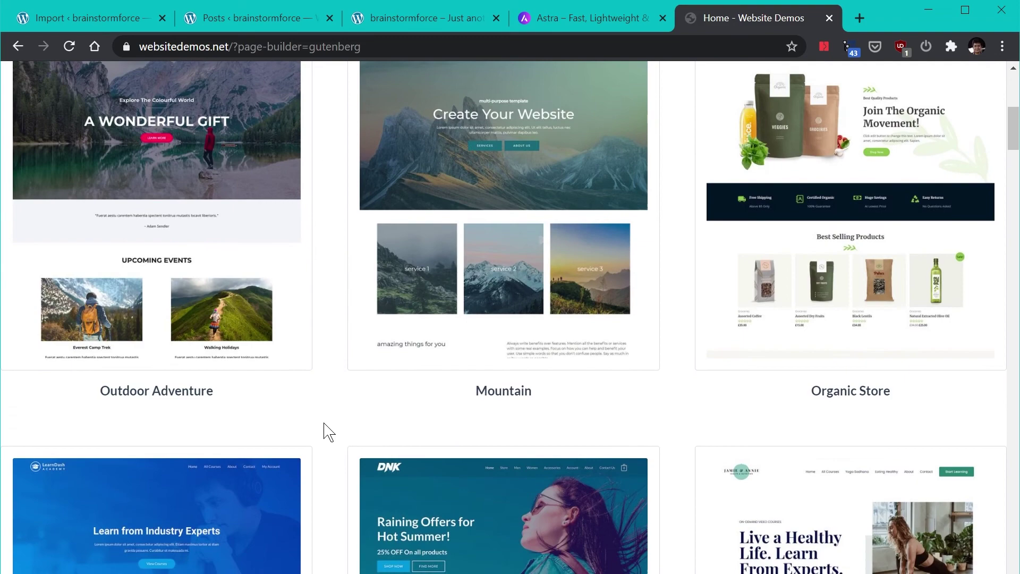
scroll(328, 431, down, 6)
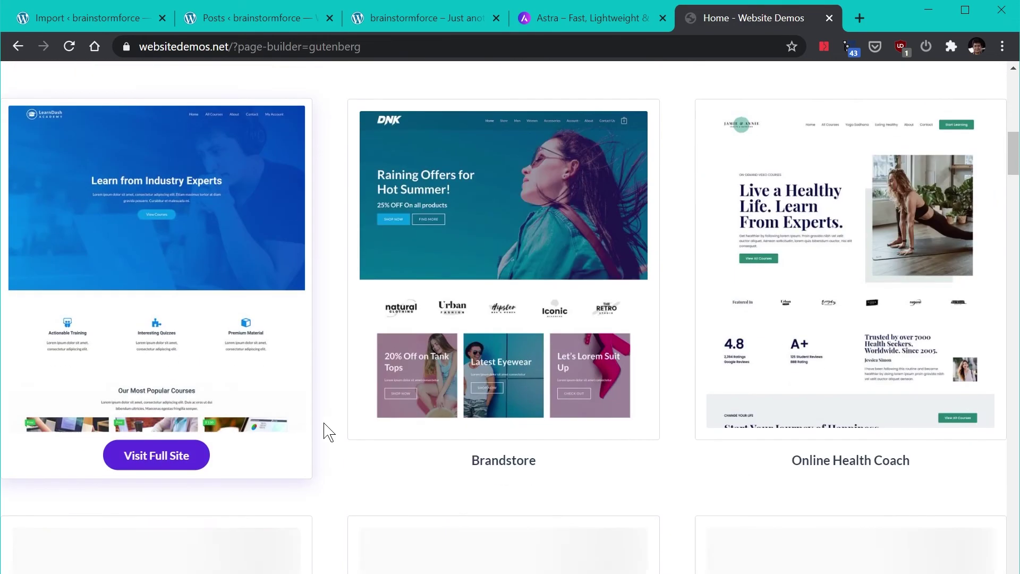
scroll(328, 431, down, 3)
scroll(329, 431, up, 3)
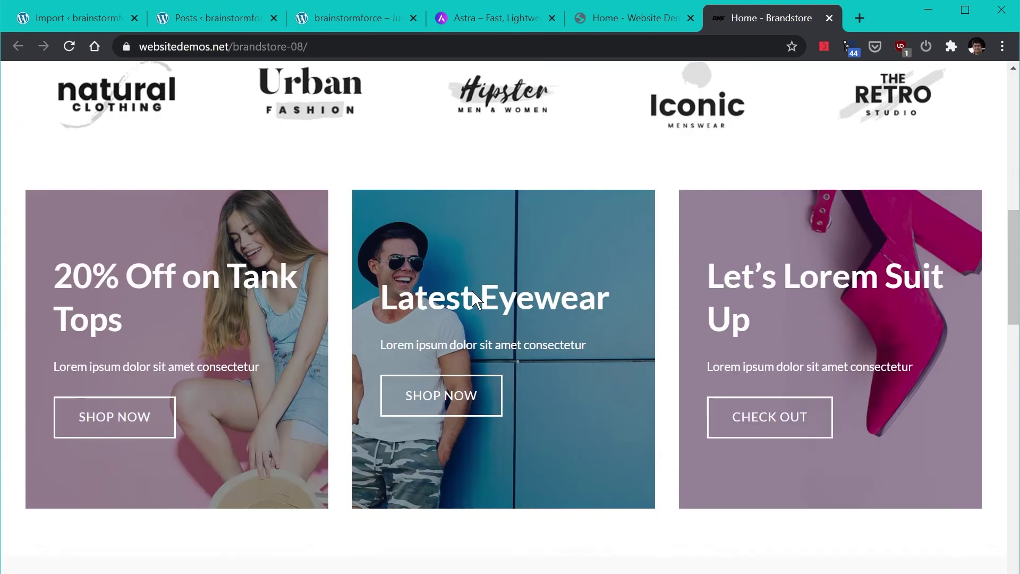
scroll(474, 299, down, 5)
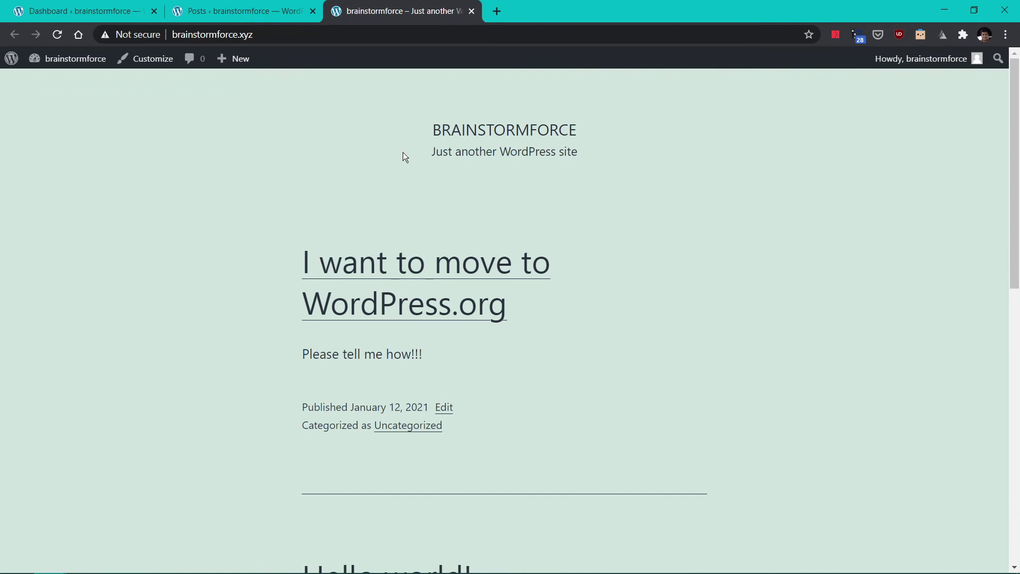
- In Reading Settings, set the homepage to the static page 'Home' and save
click(88, 10)
mouse_move(74, 357)
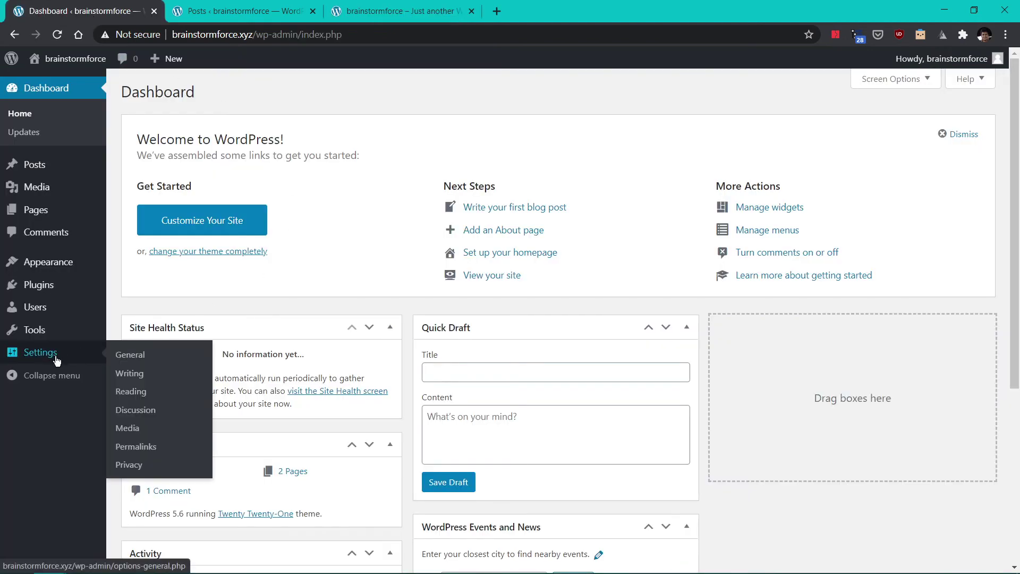
click(146, 392)
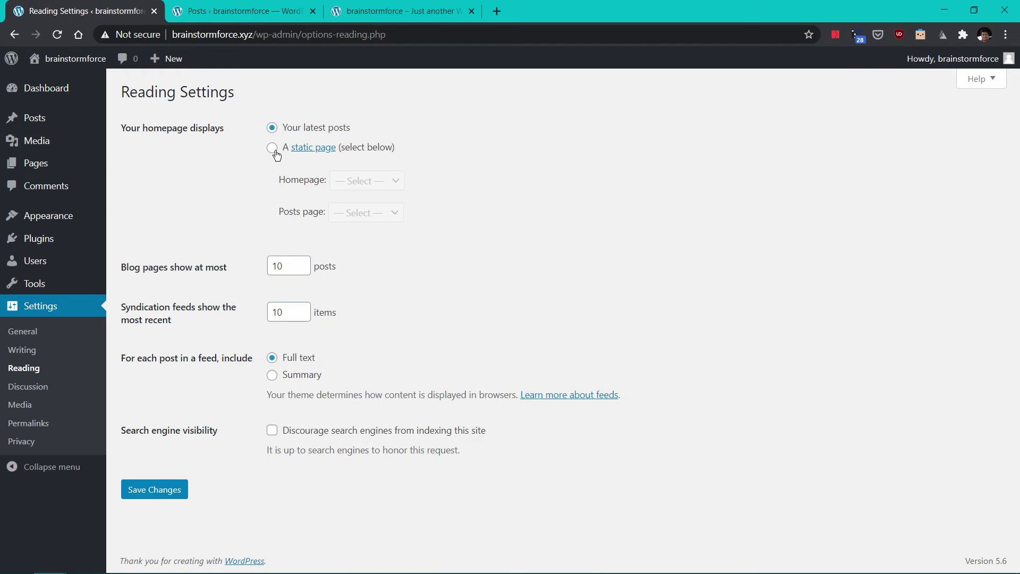
click(272, 147)
click(377, 181)
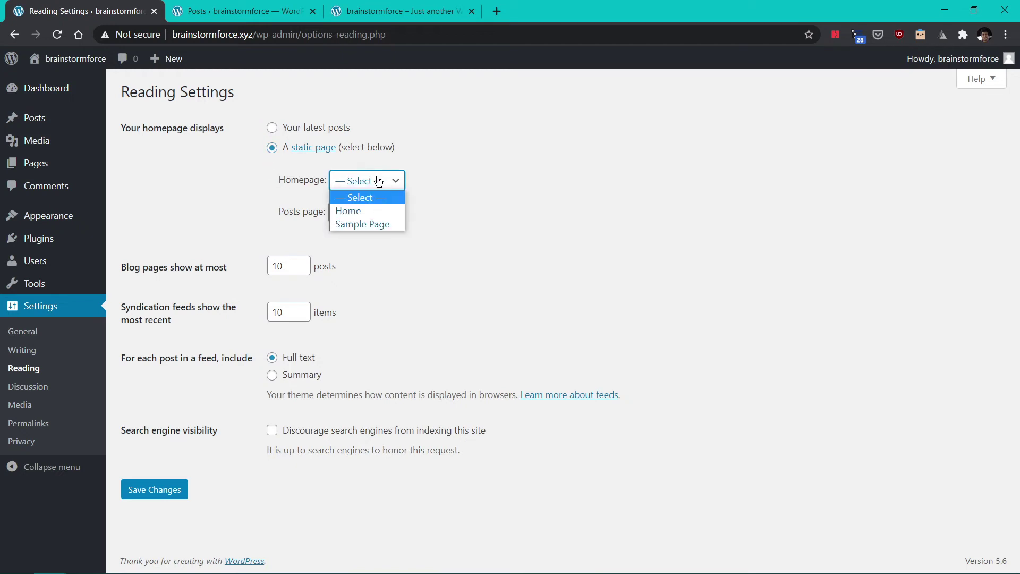
click(368, 208)
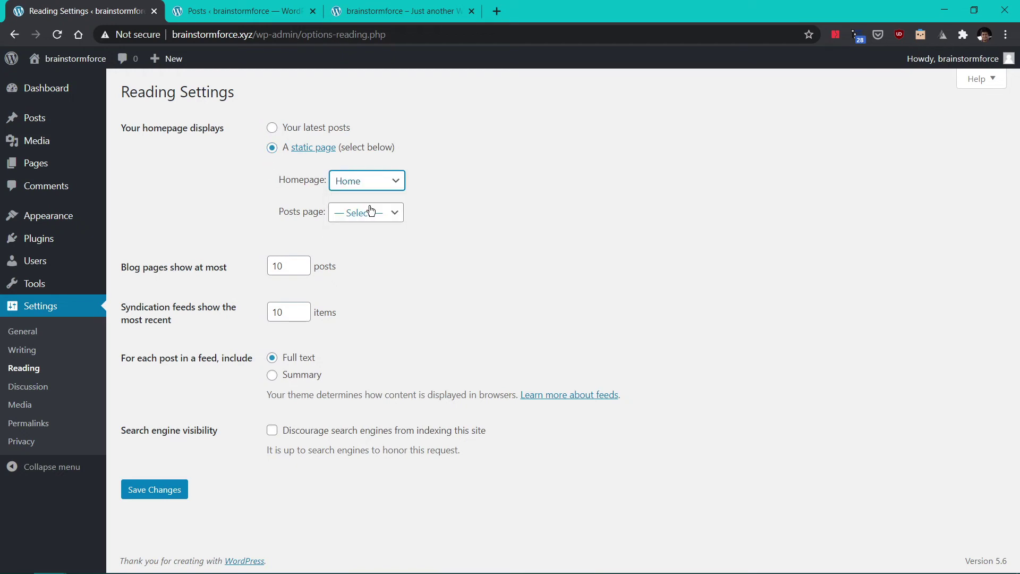
click(171, 484)
click(399, 10)
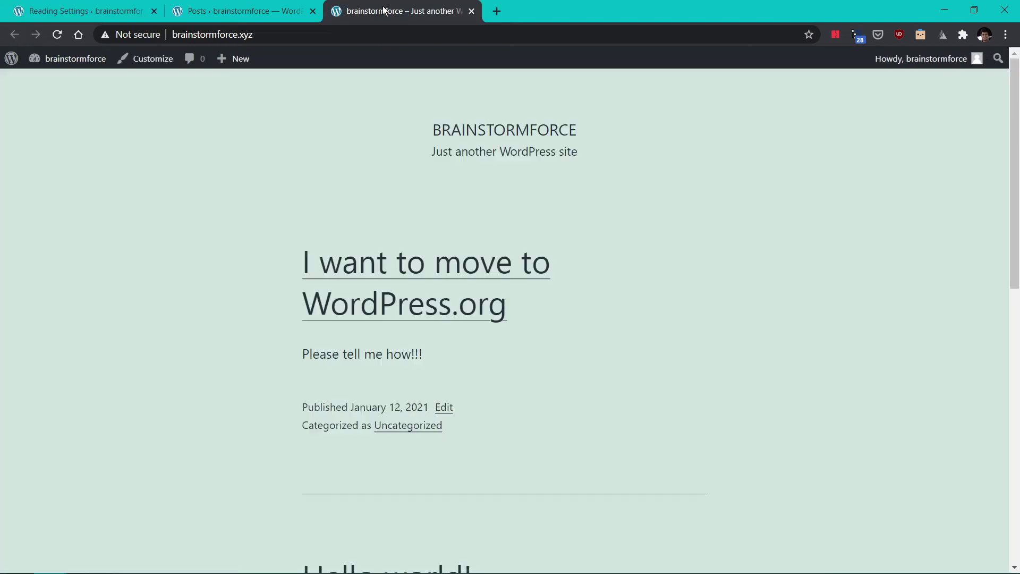
- Reload the front page and scroll through the new Bālāsana yoga studio homepage
click(59, 39)
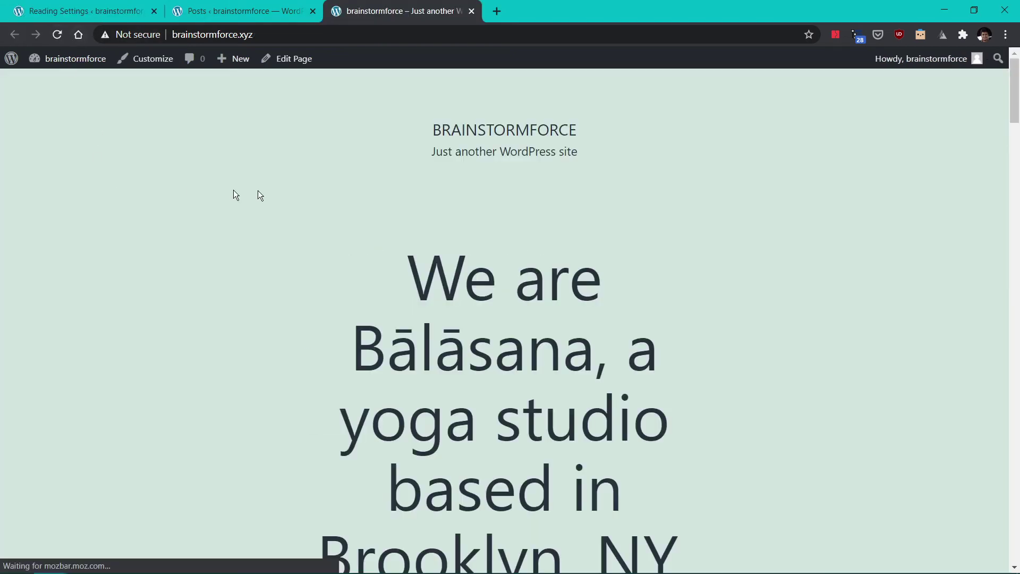
scroll(308, 215, down, 17)
scroll(367, 216, down, 1)
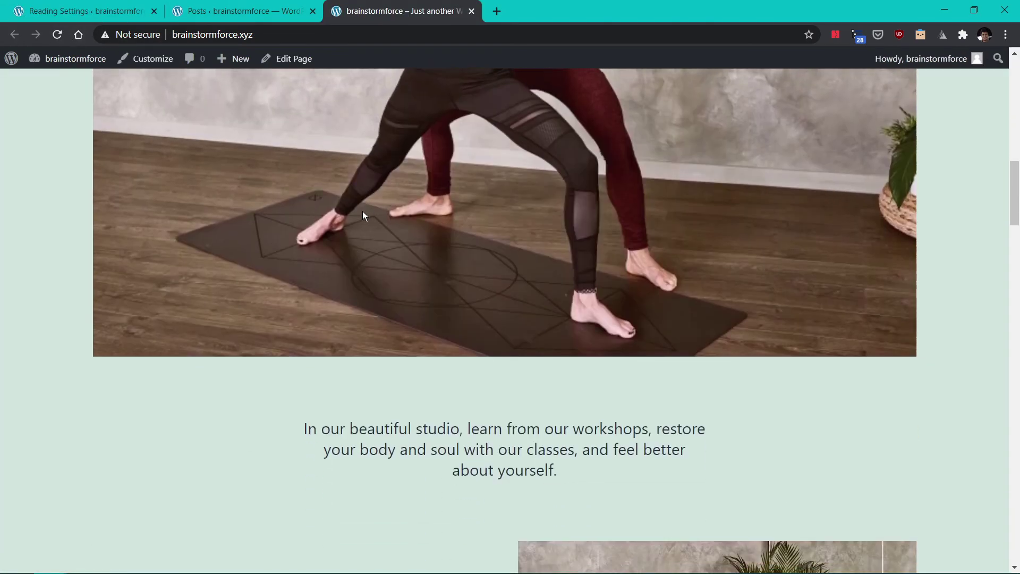
scroll(366, 215, down, 13)
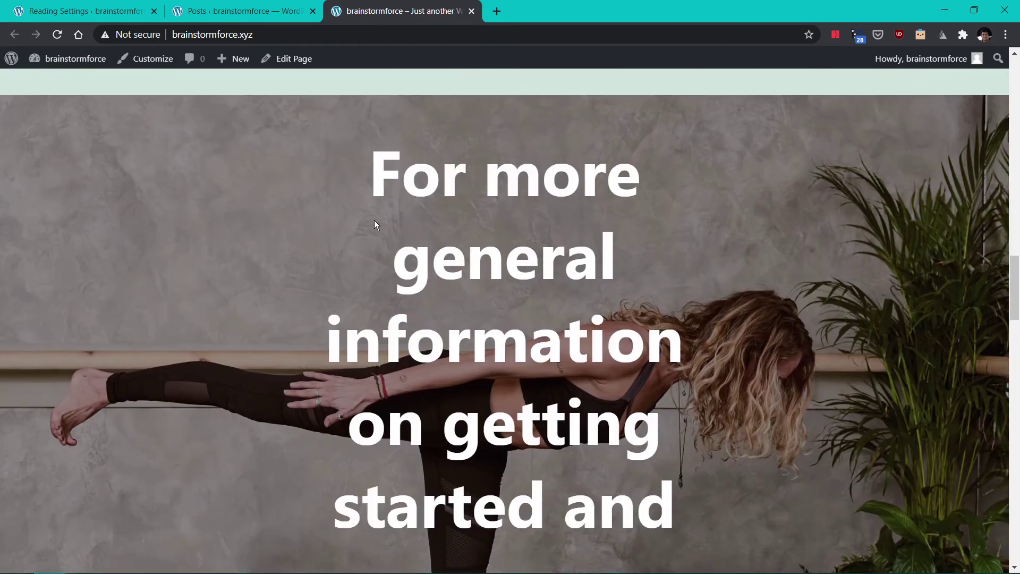
scroll(374, 221, down, 15)
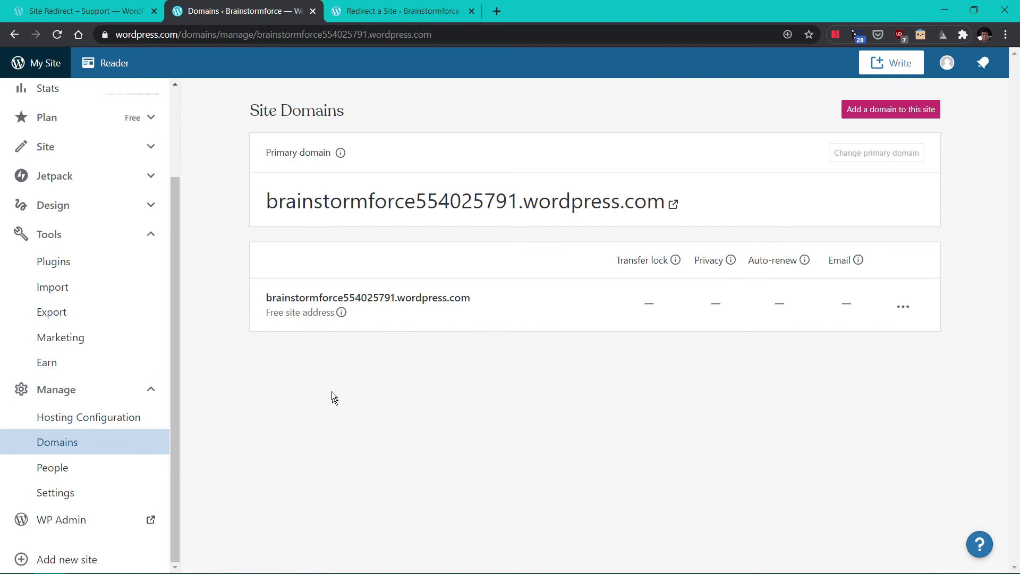
- Switch to the browser tab with WordPress.com's Redirect a Site form
click(380, 14)
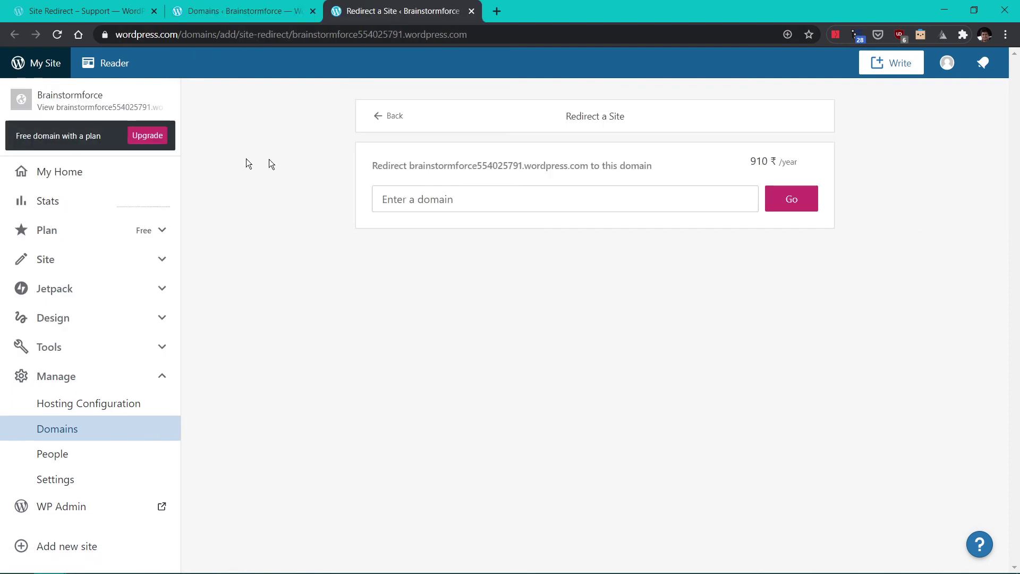